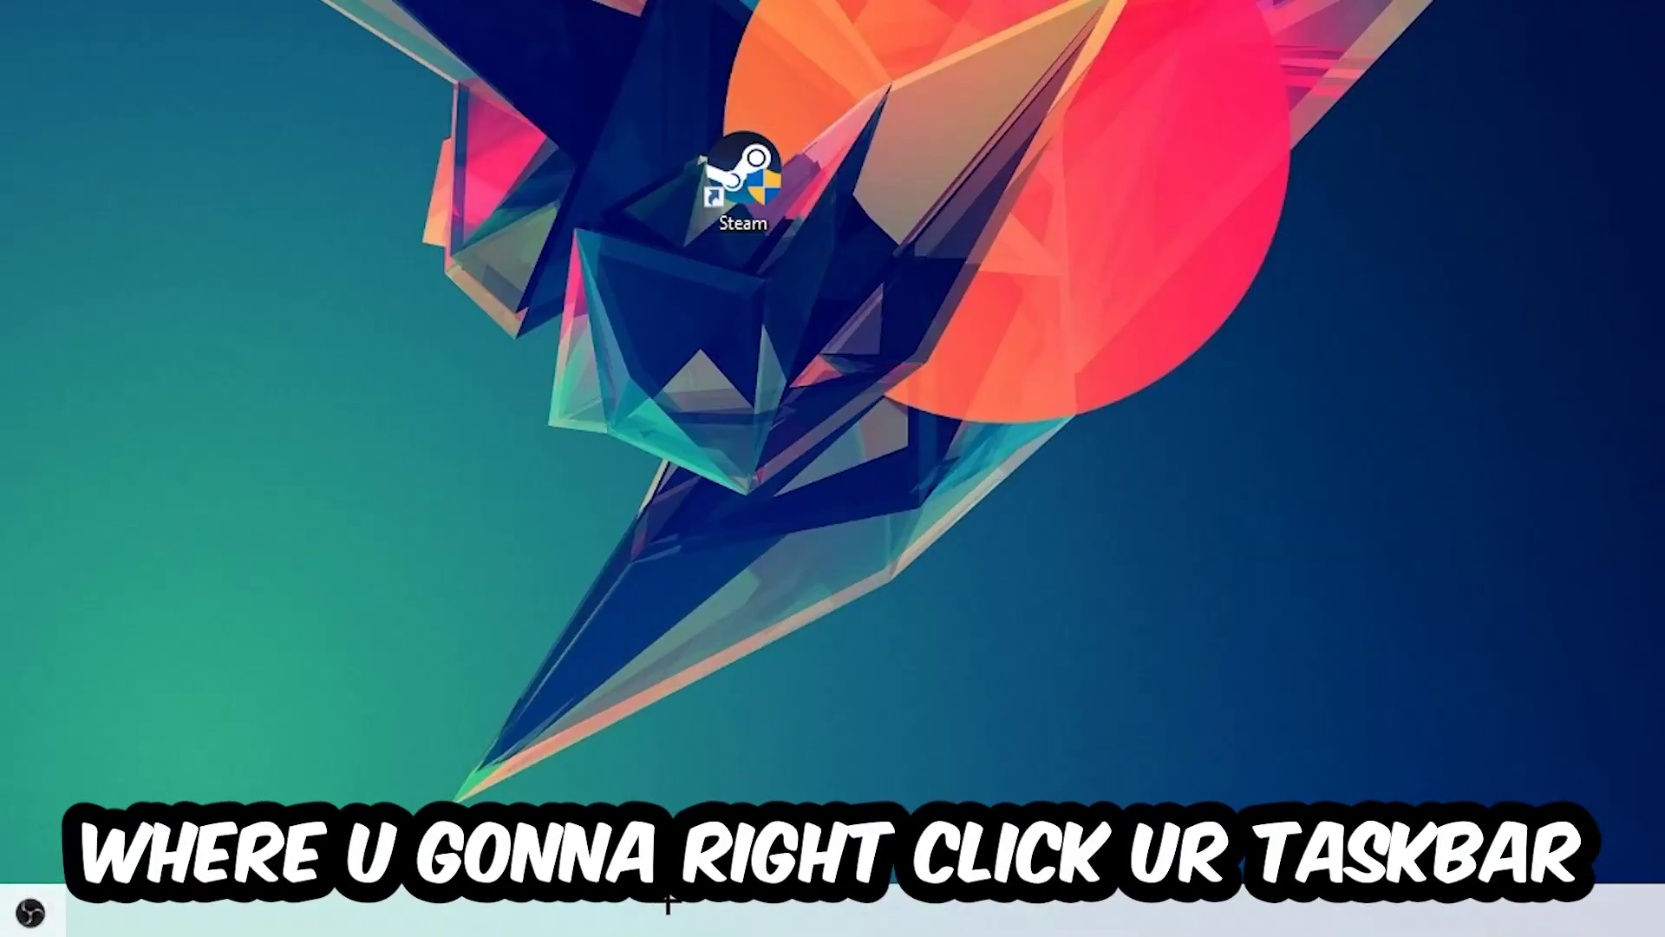
Open Task Manager from the taskbar menu and maximize its process list
right_click(741, 919)
click(777, 768)
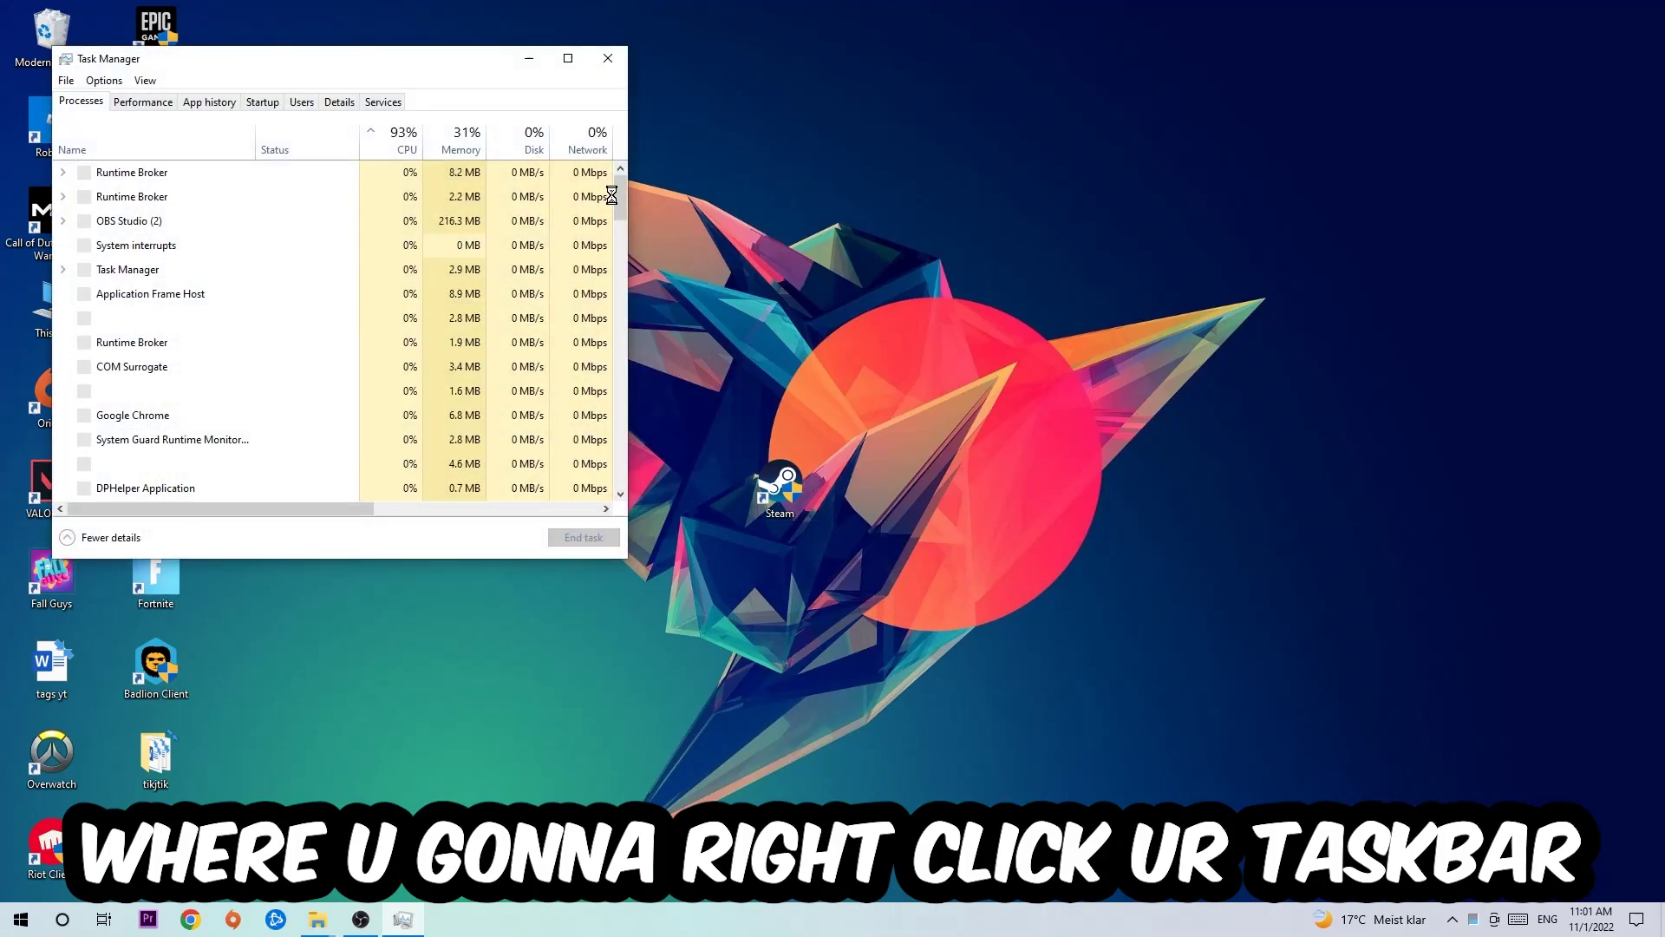
click(575, 26)
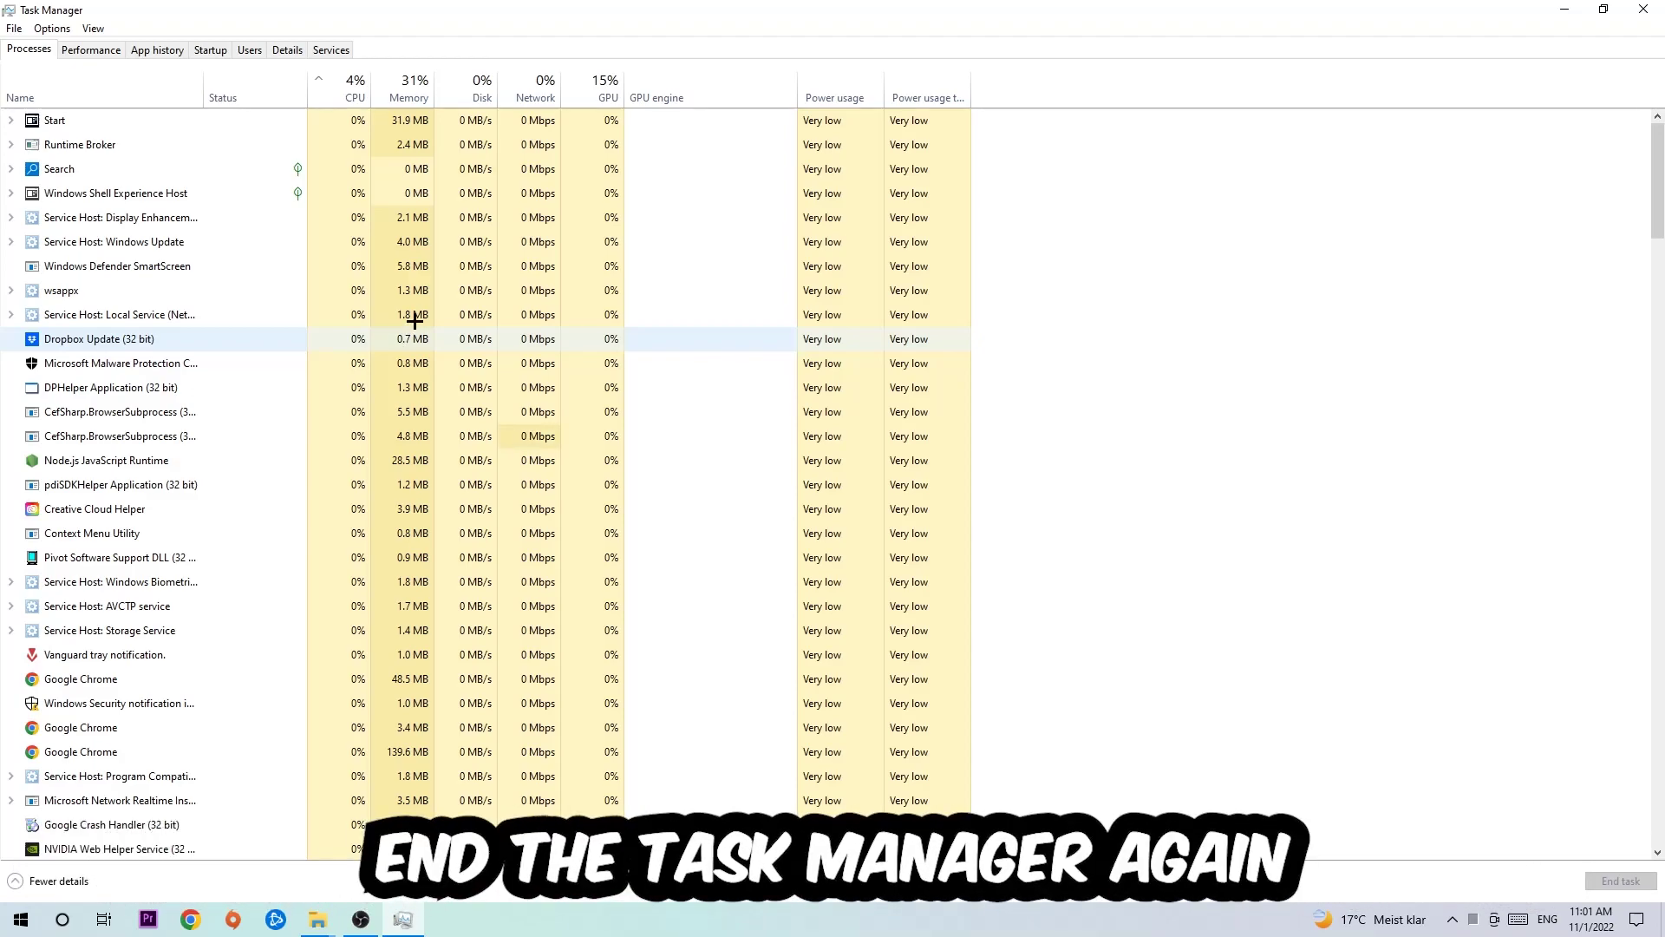
Close Task Manager and open Display settings from the desktop context menu
click(1643, 9)
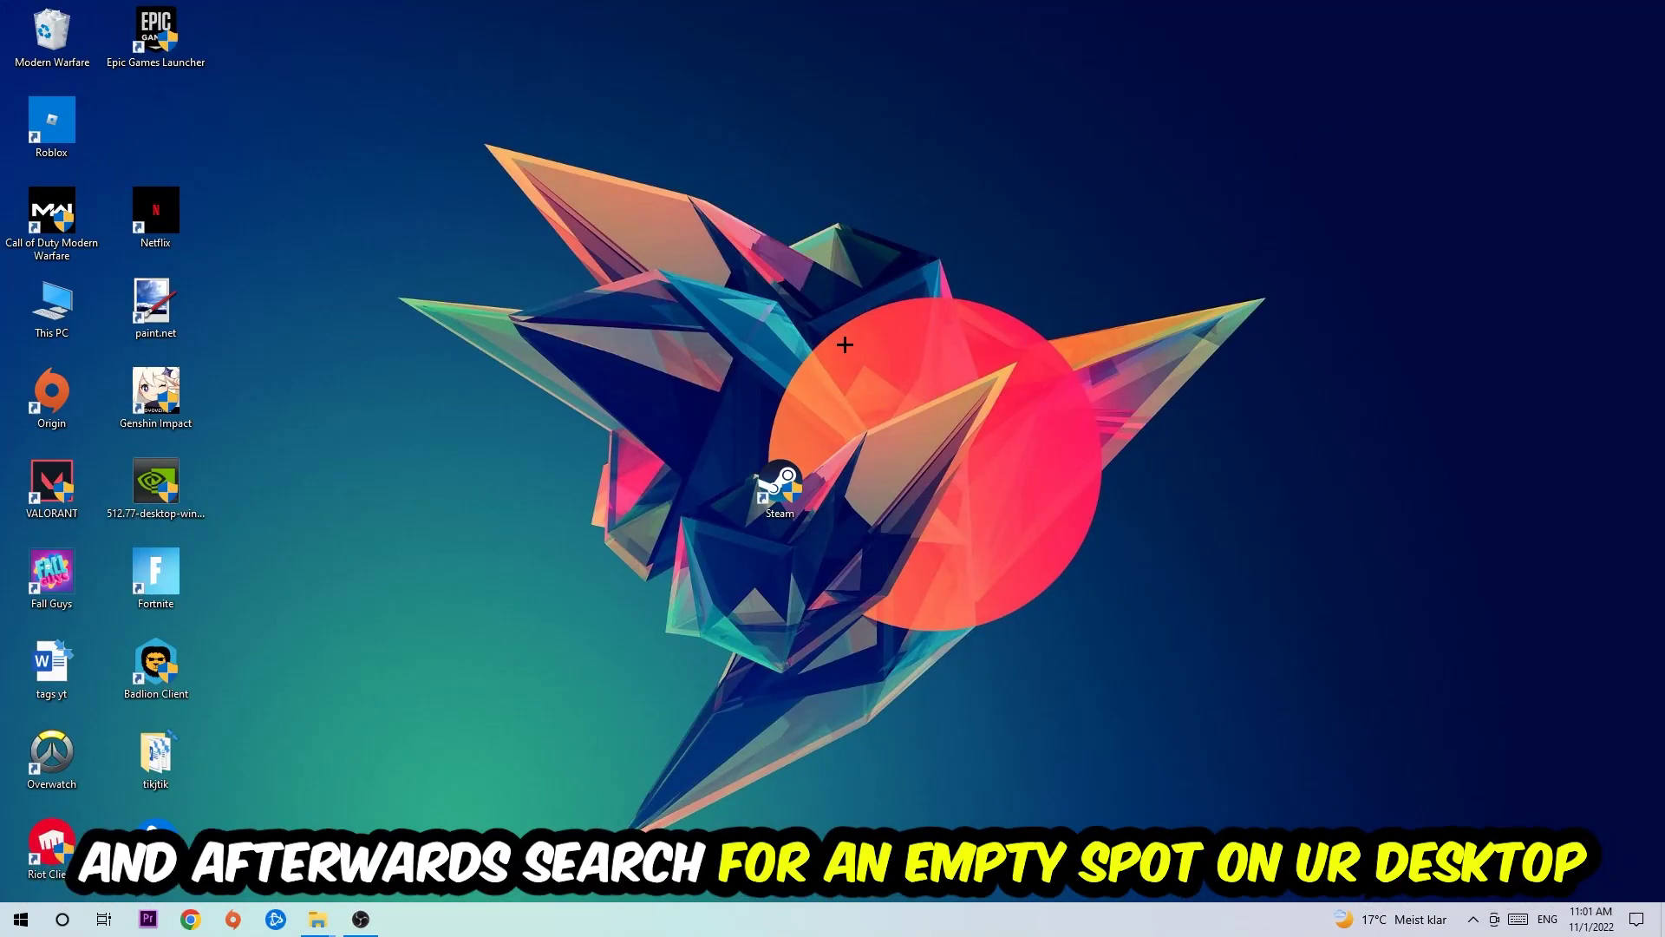
right_click(1075, 235)
mouse_move(718, 189)
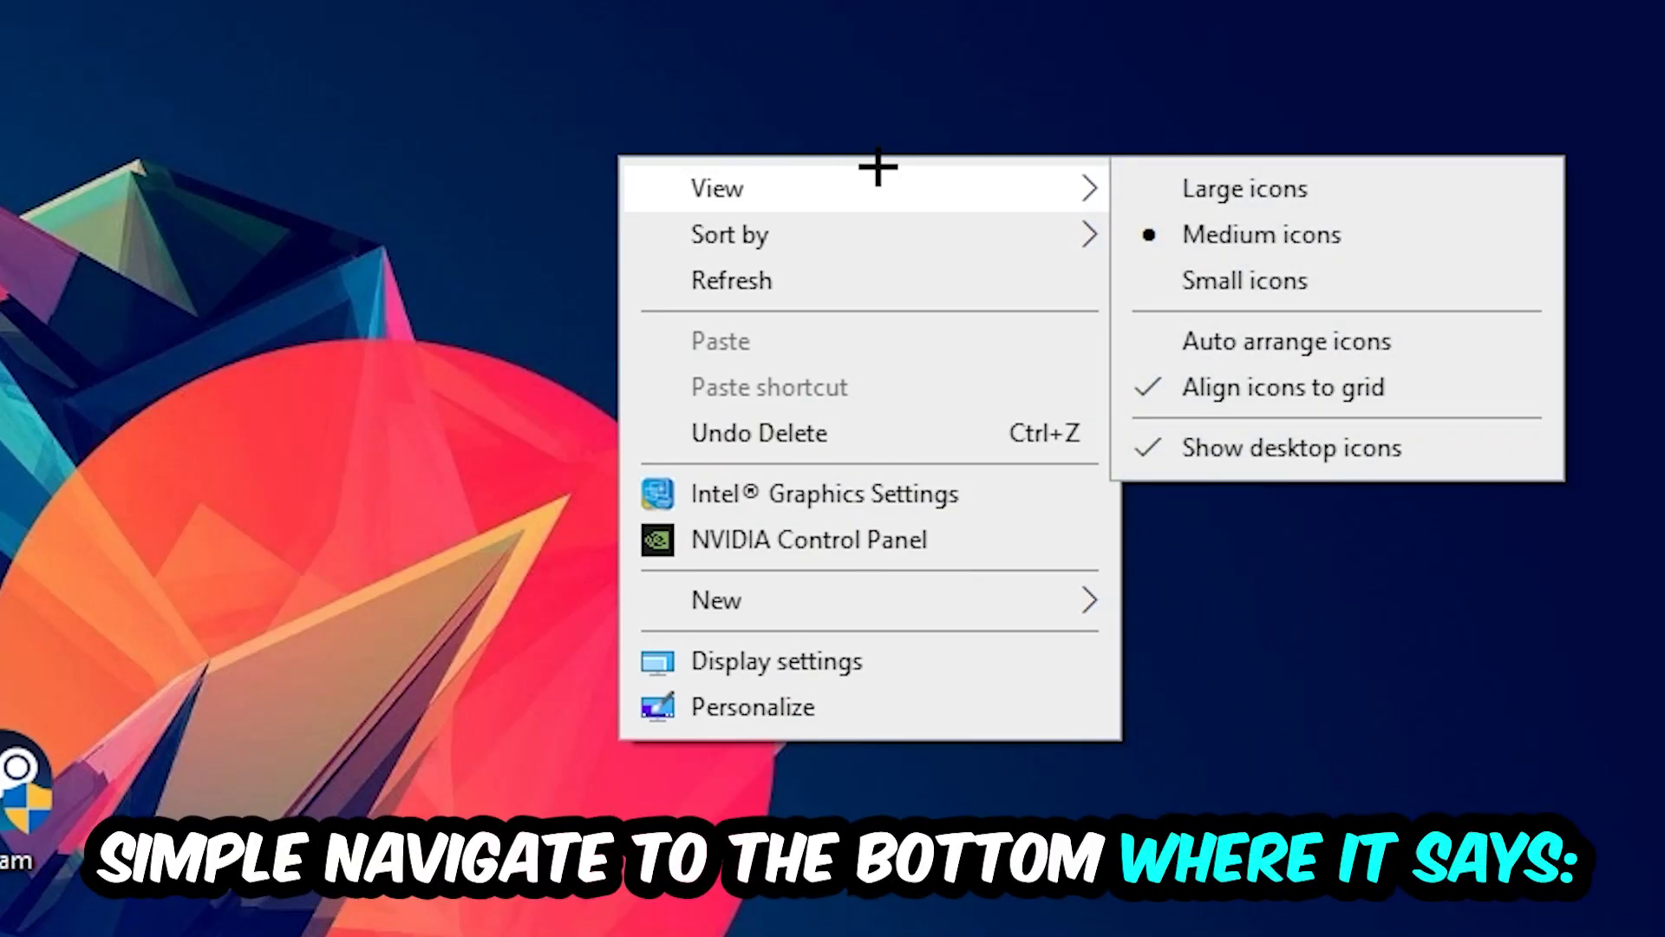
click(844, 648)
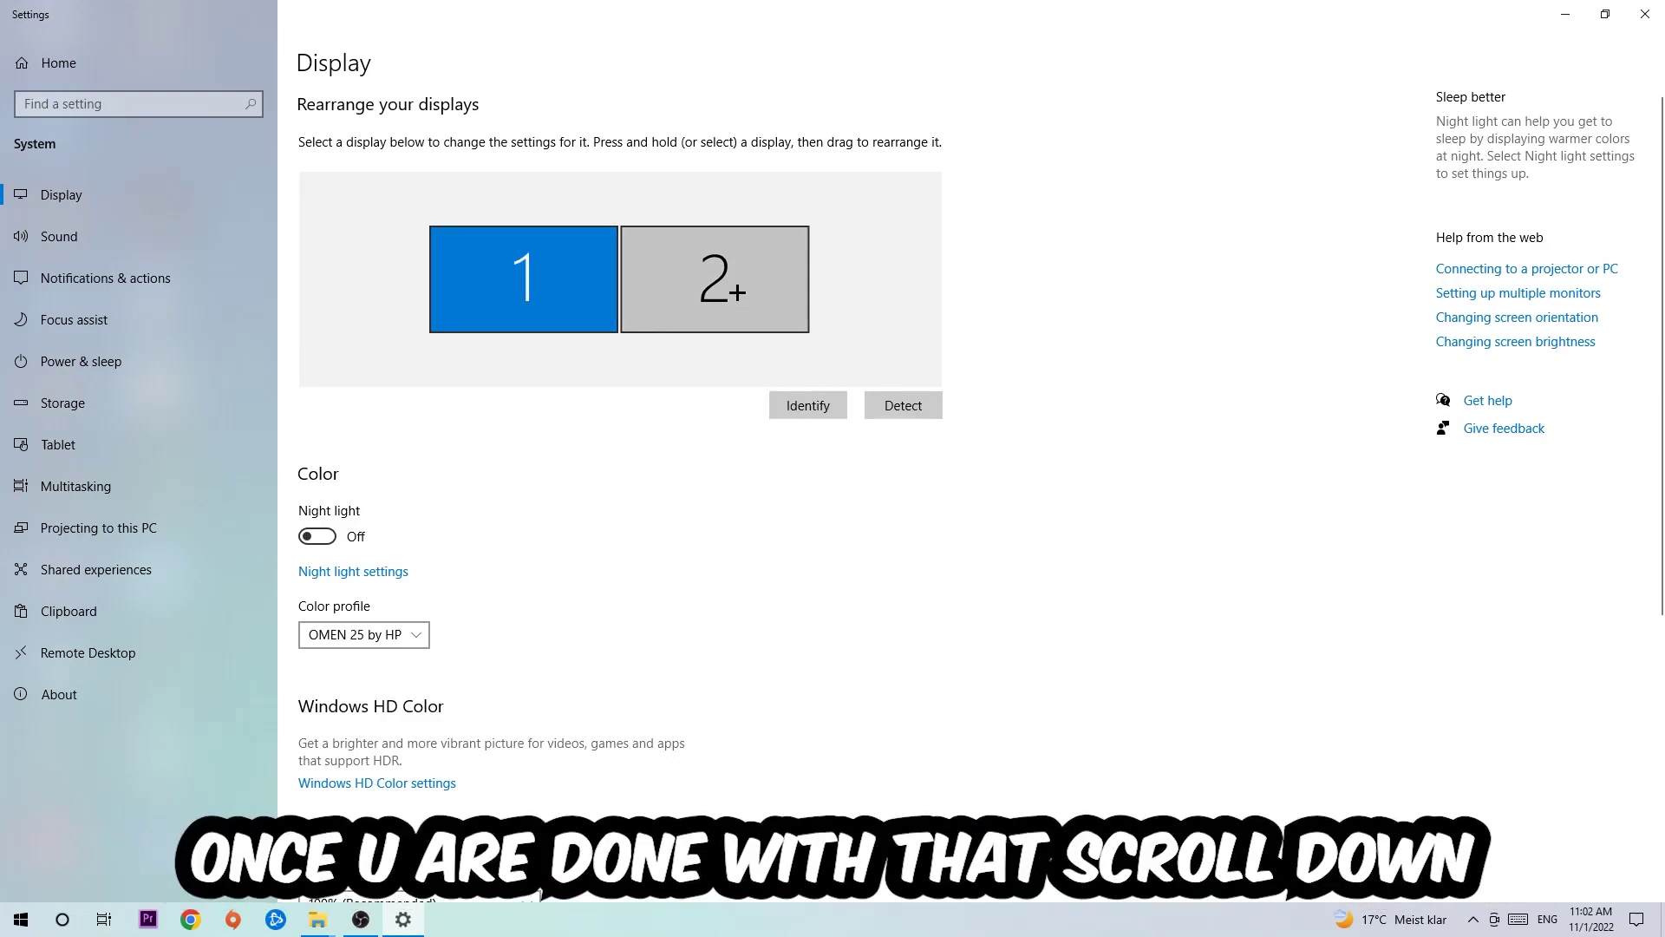
scroll(735, 292, down, 3)
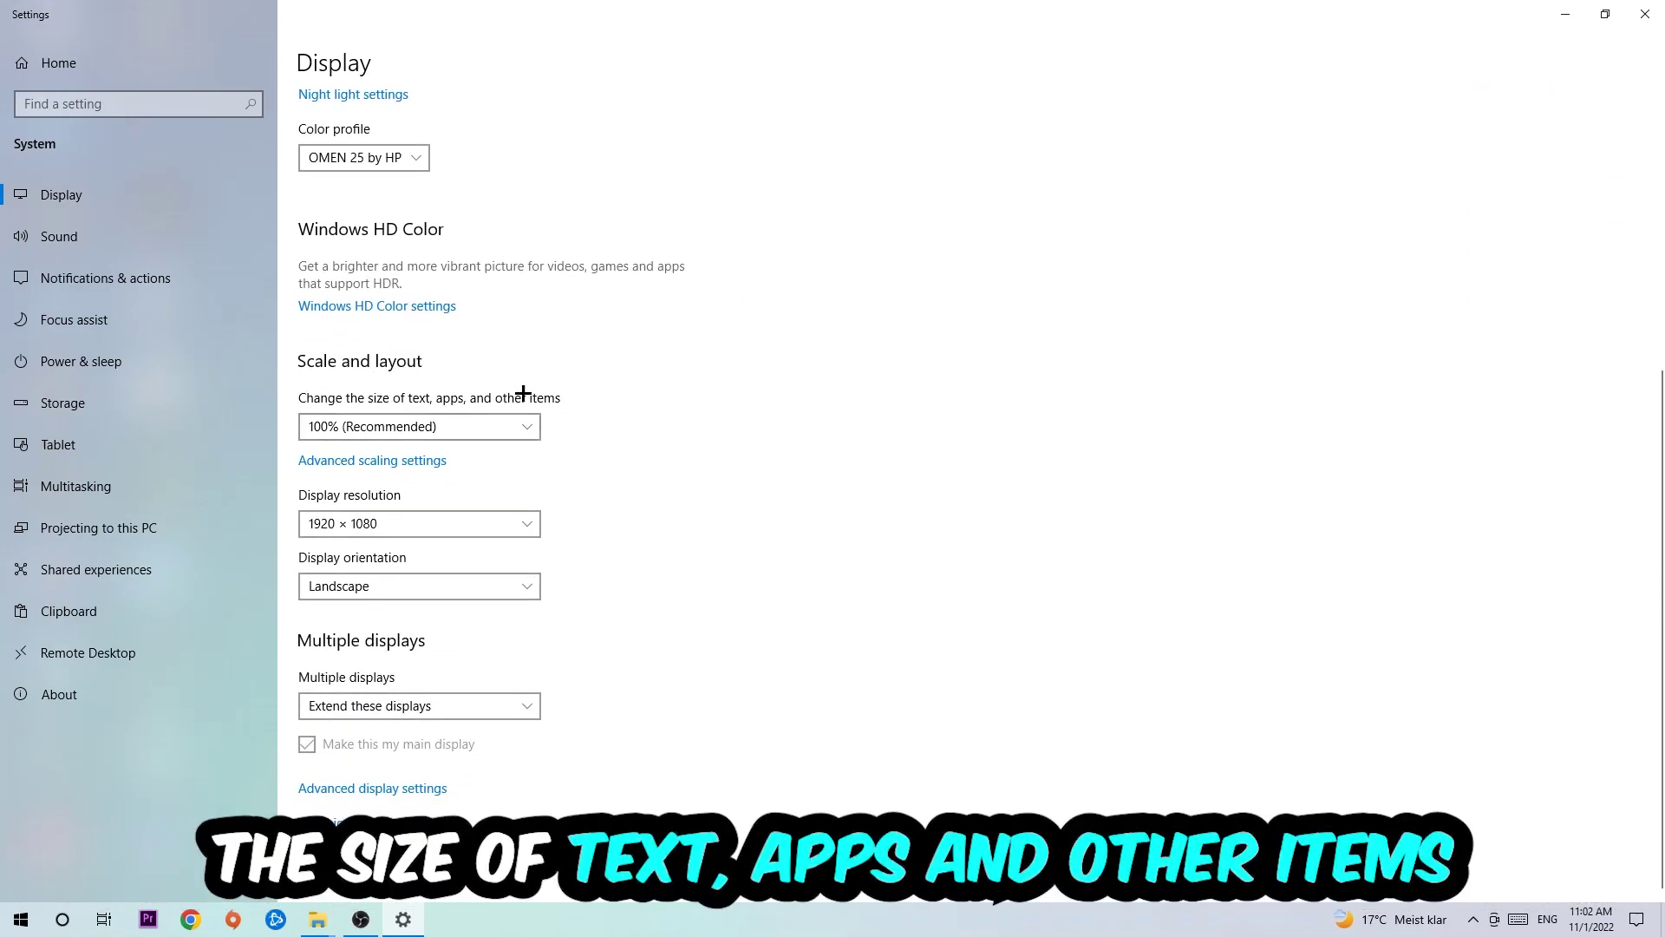
Keep display scale at 100% and resolution at 1920 × 1080, then close Settings
click(419, 427)
click(644, 342)
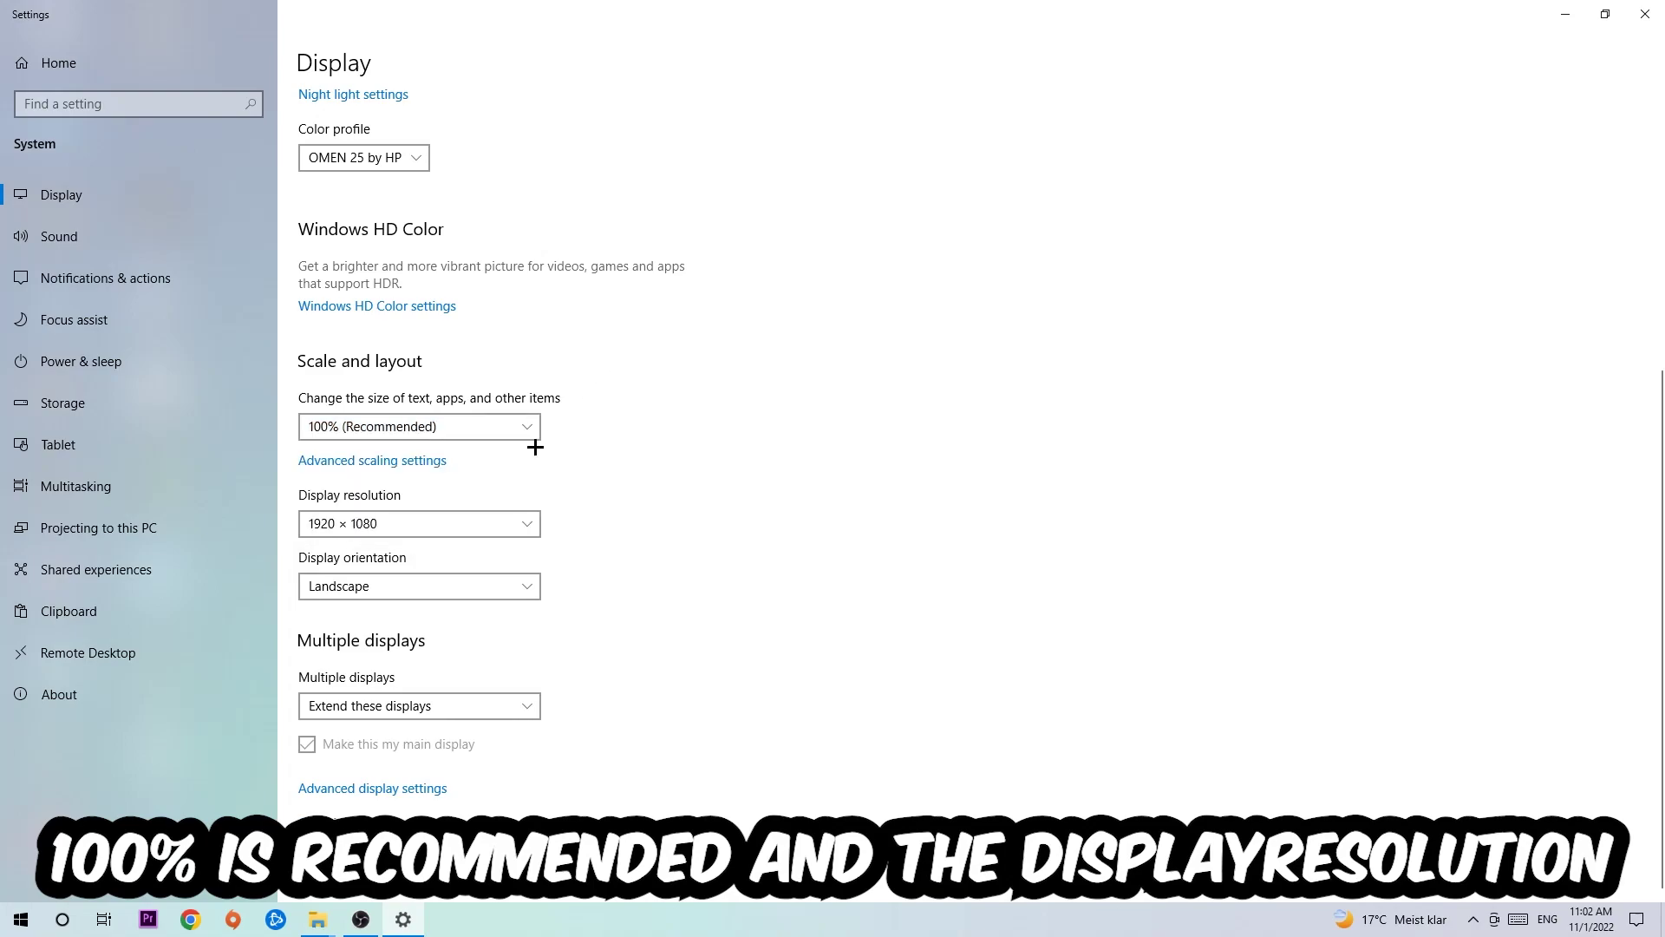
click(461, 520)
click(620, 428)
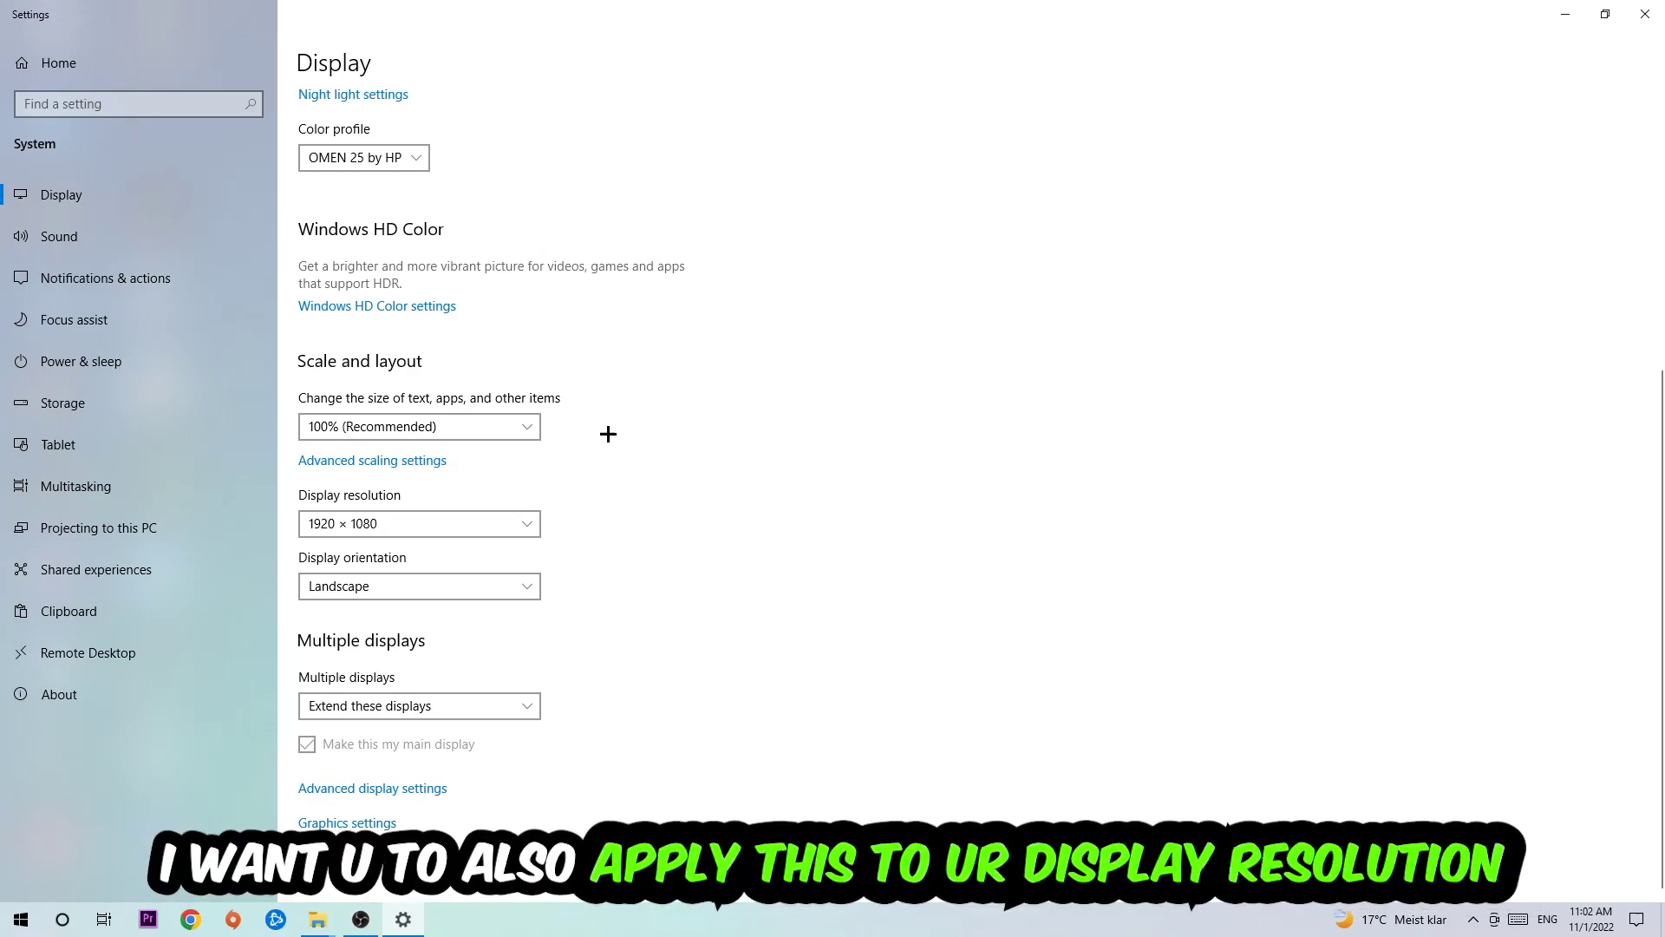
click(1645, 13)
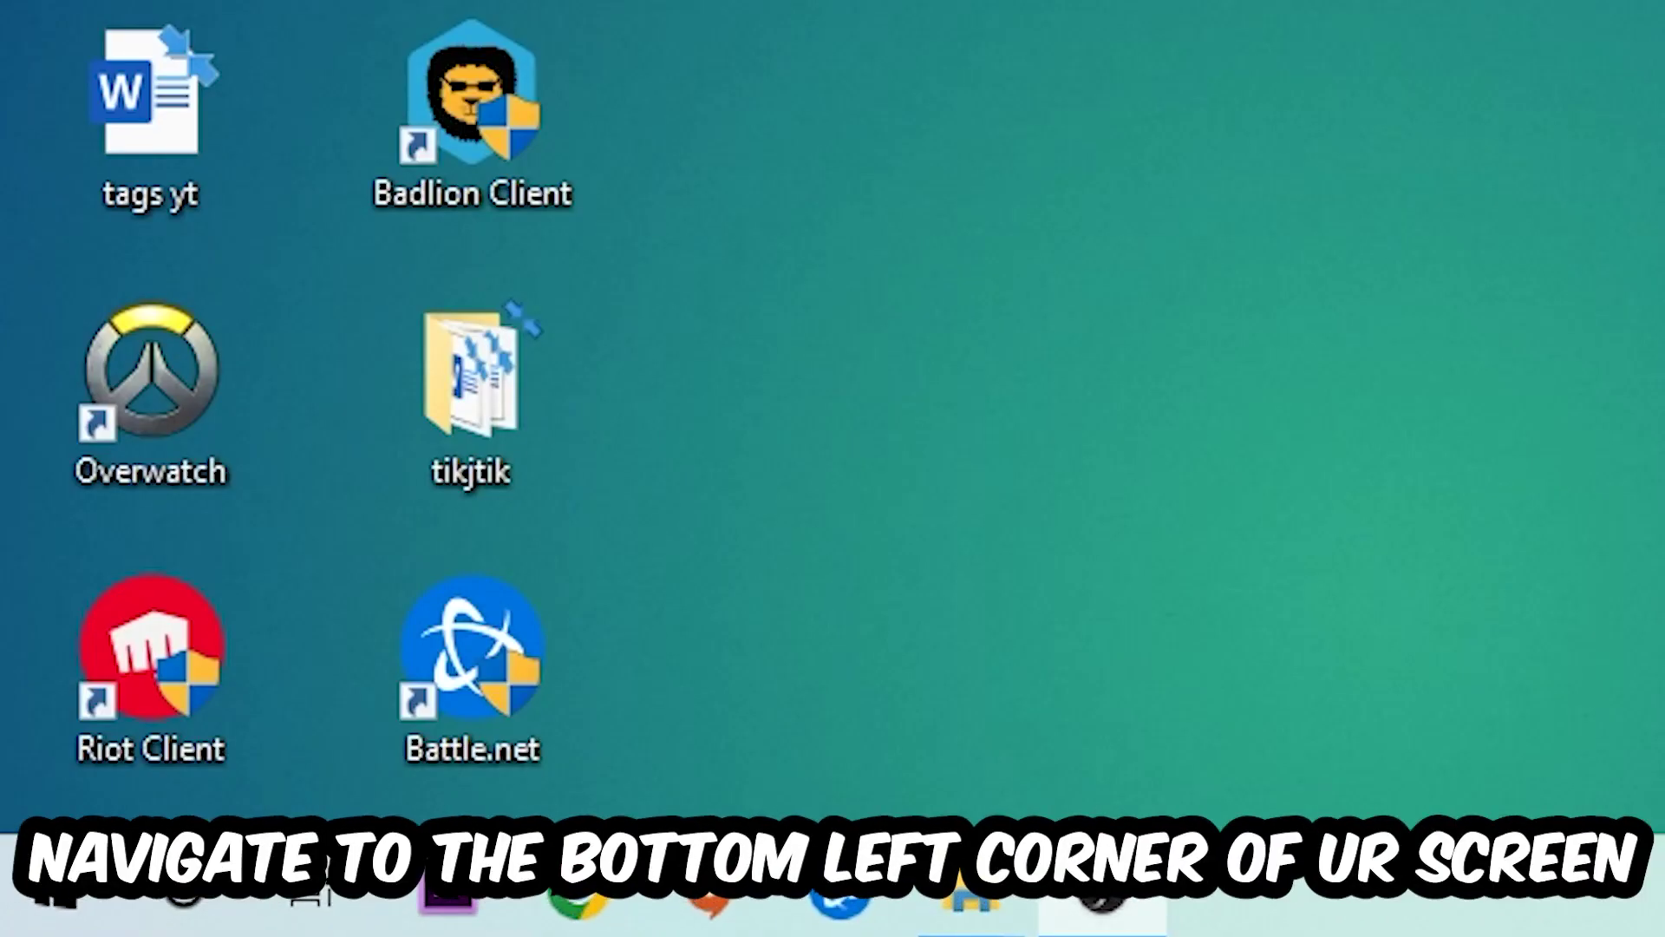
Check Windows Update under Update & Security, then close Settings
click(52, 891)
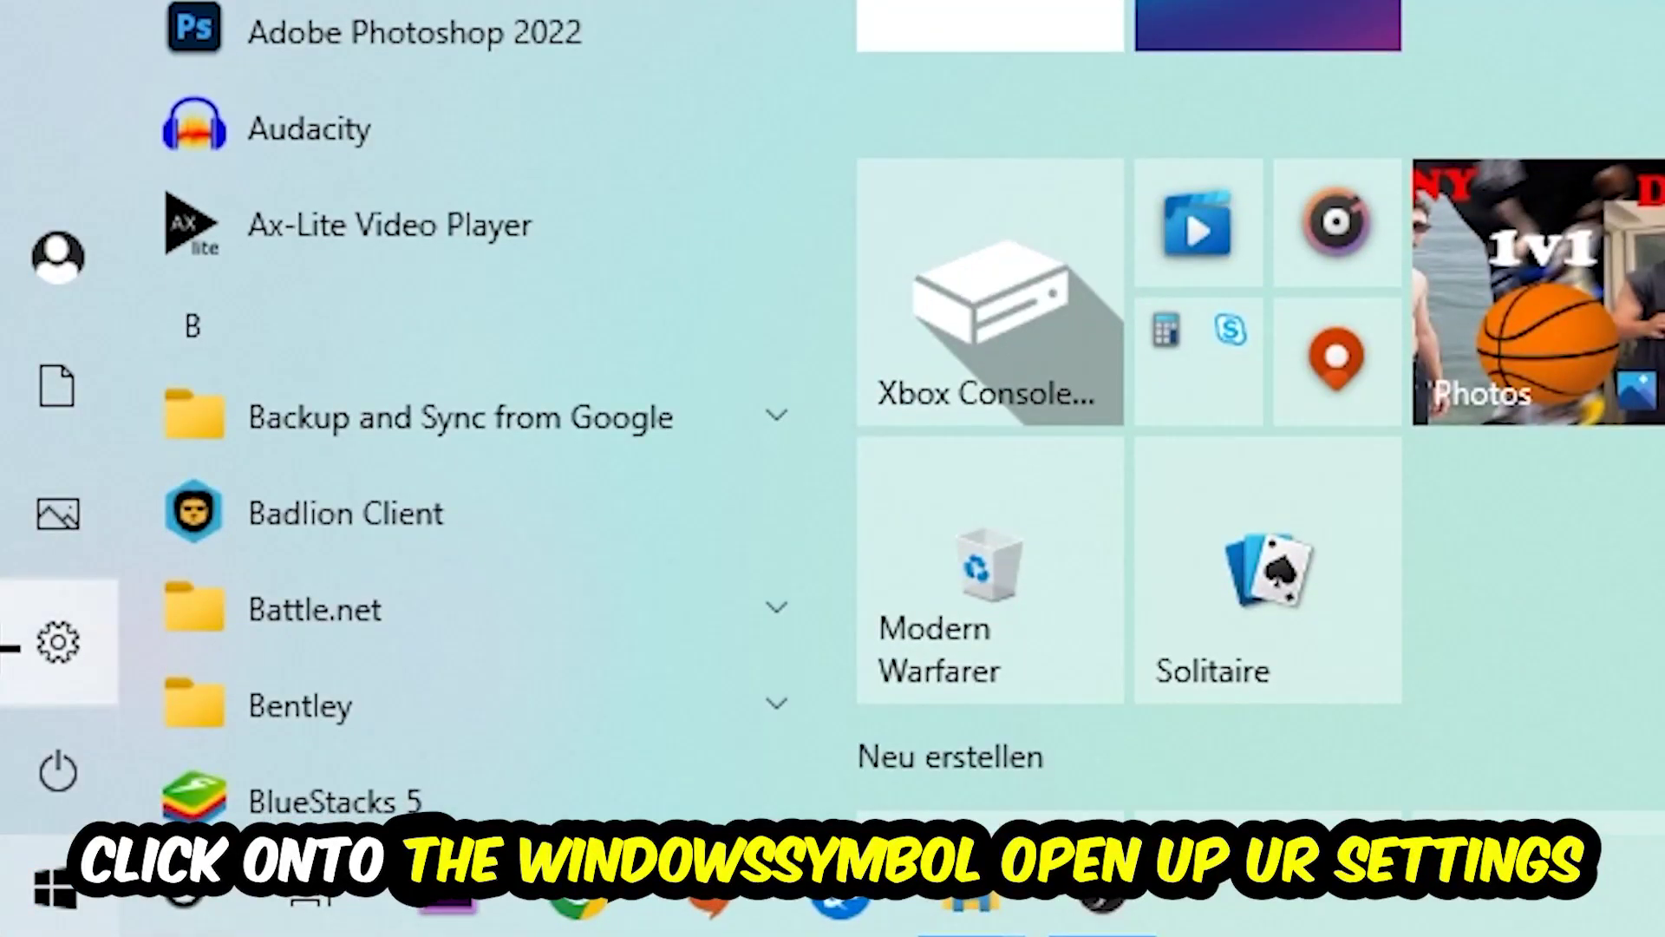
click(58, 642)
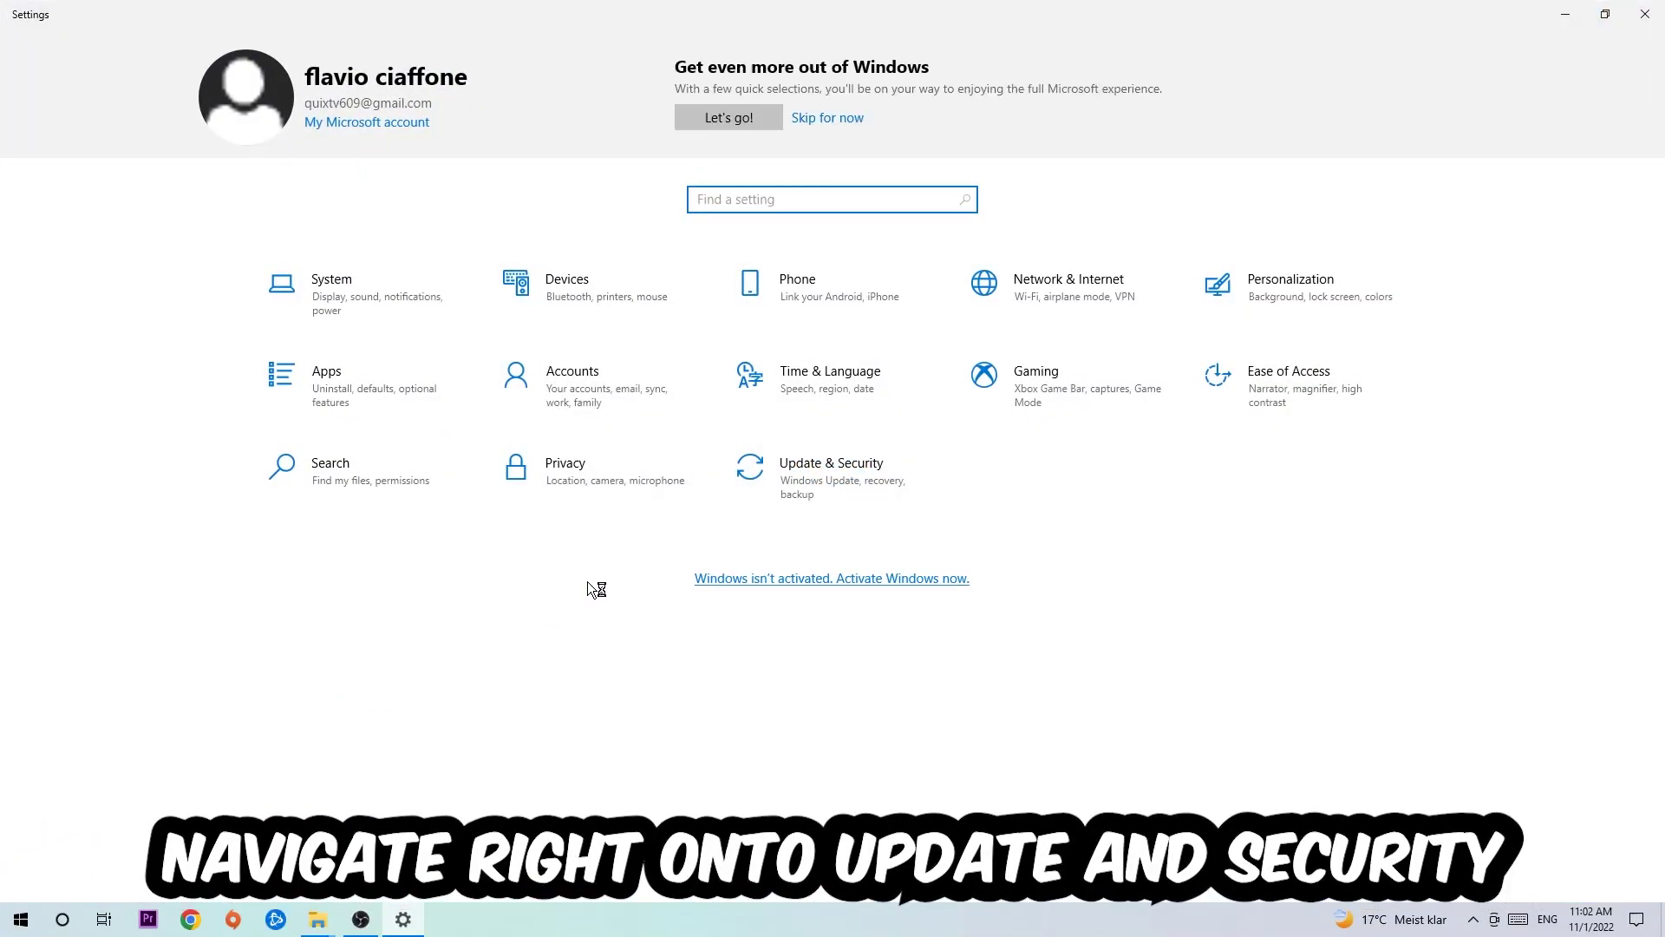
click(745, 485)
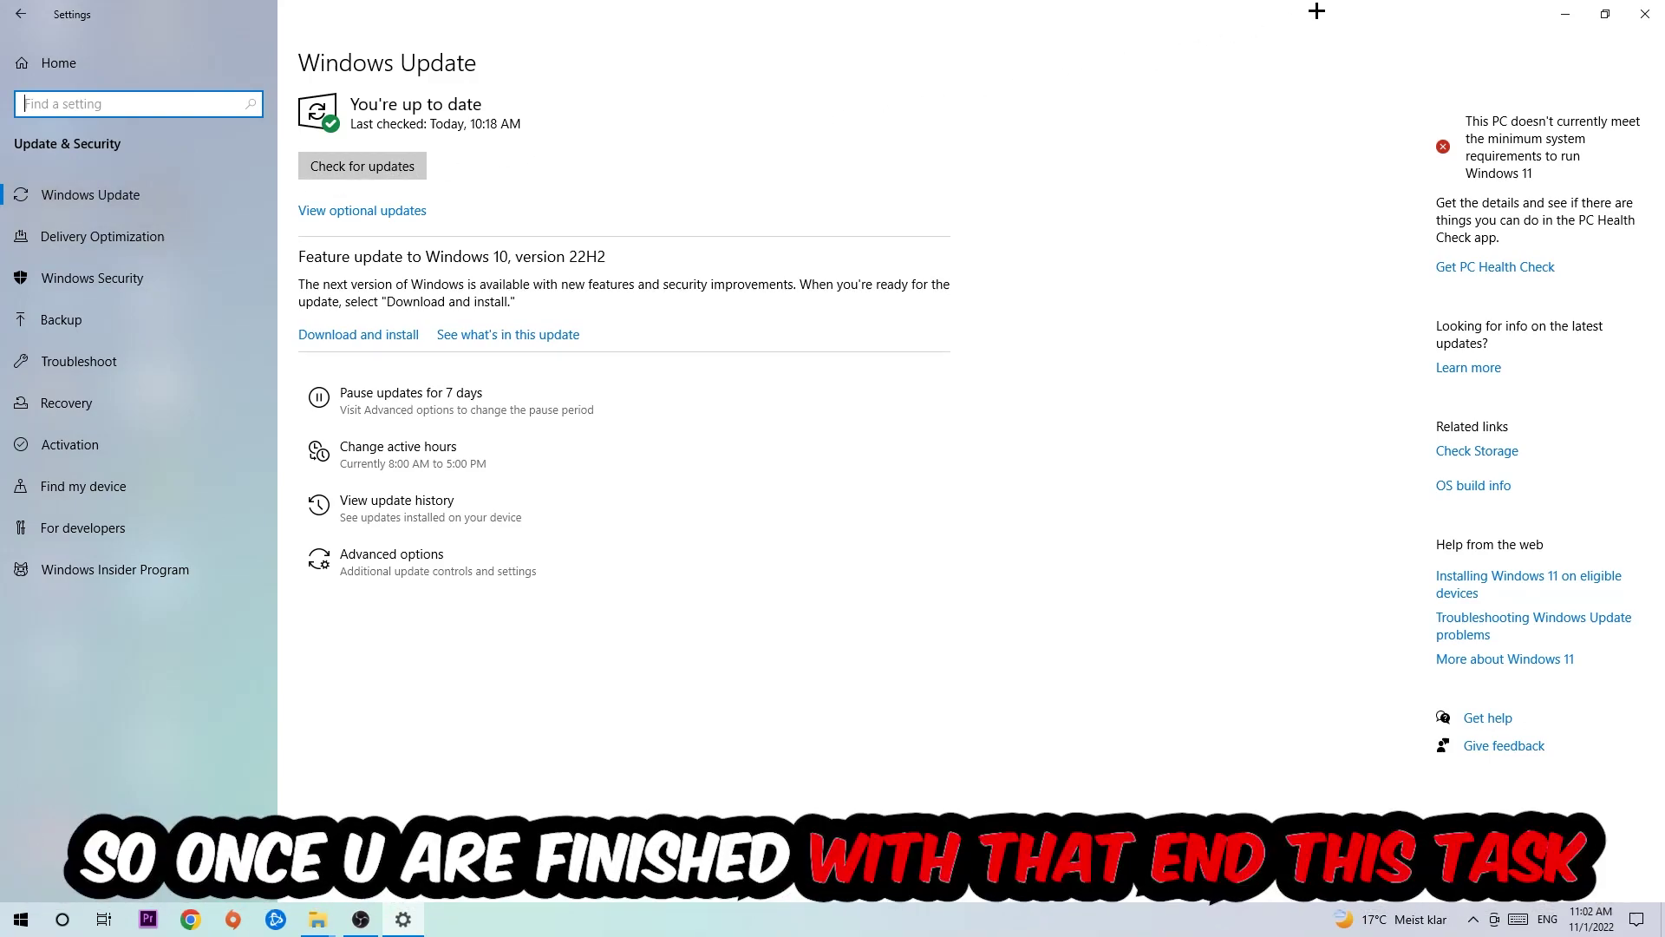
click(1646, 13)
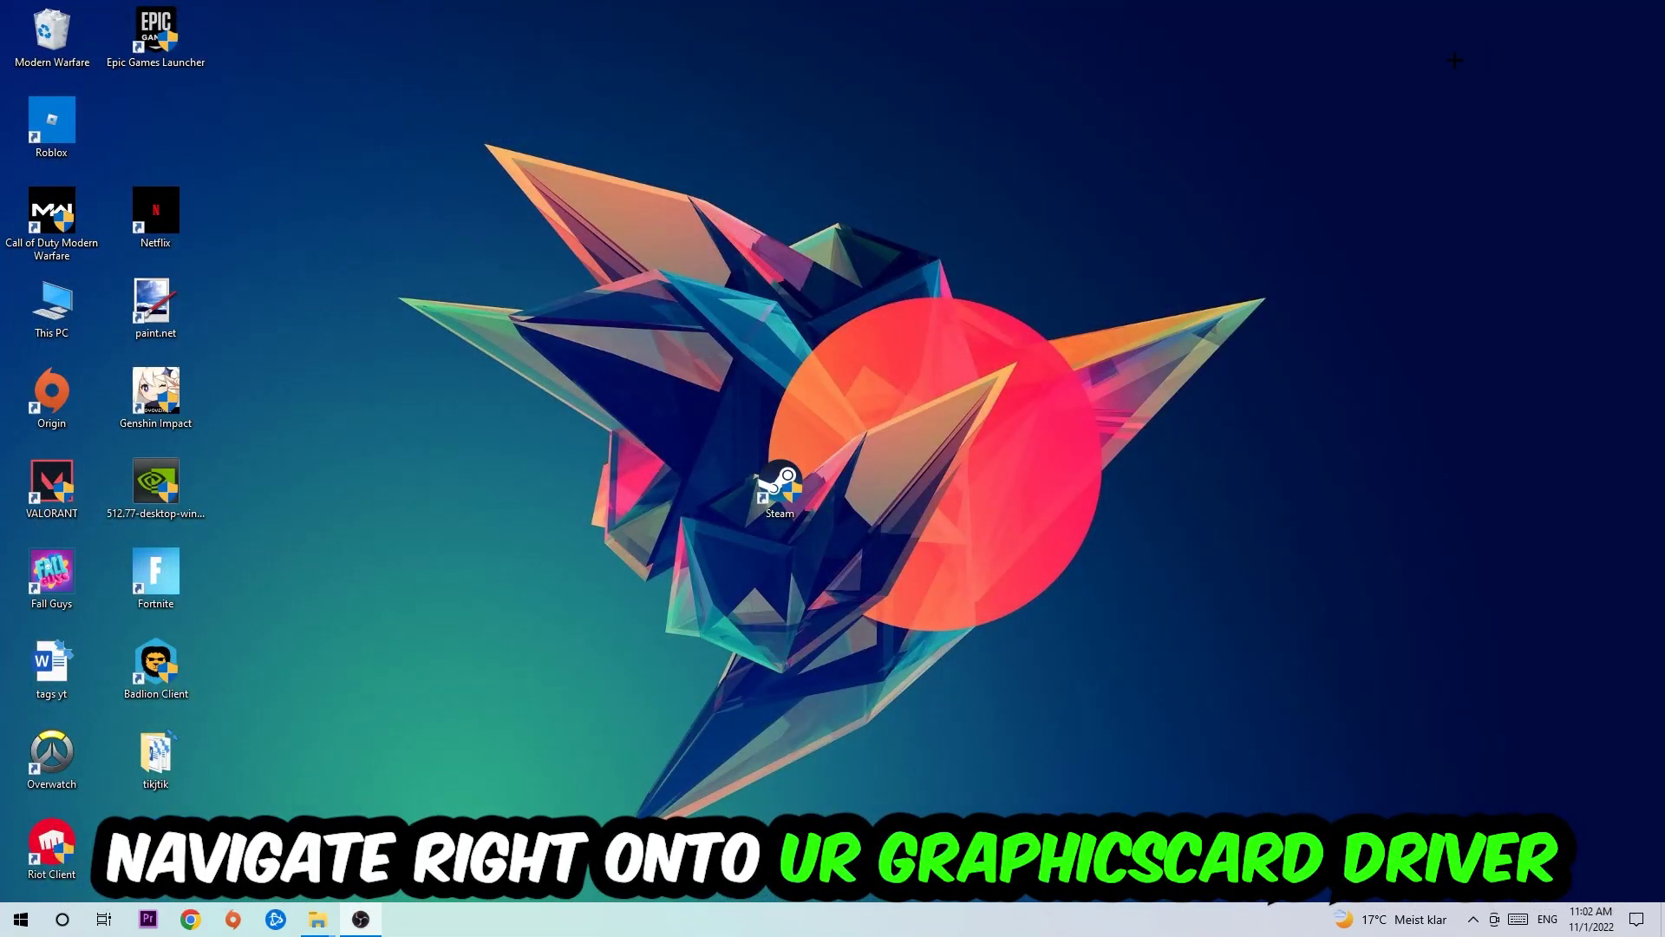
Drag the NVIDIA 512.77 driver installer to the desktop centre, just above Steam
mouse_move(154, 482)
mouse_down()
mouse_move(677, 313)
mouse_move(886, 312)
mouse_up()
drag(849, 180, 692, 202)
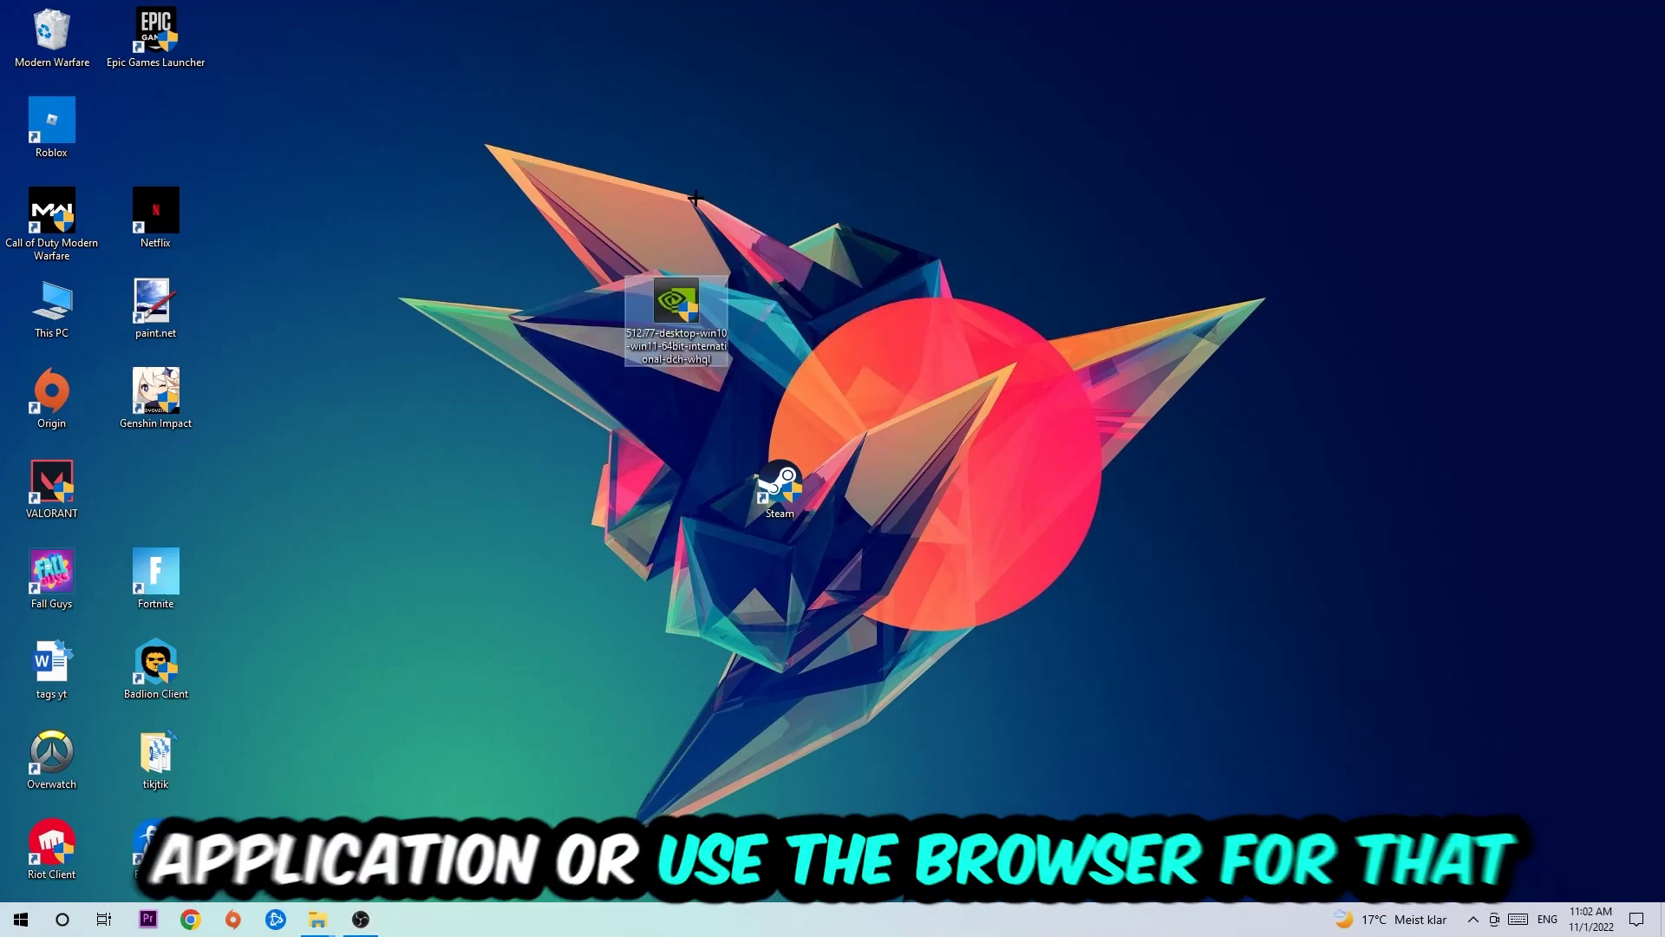